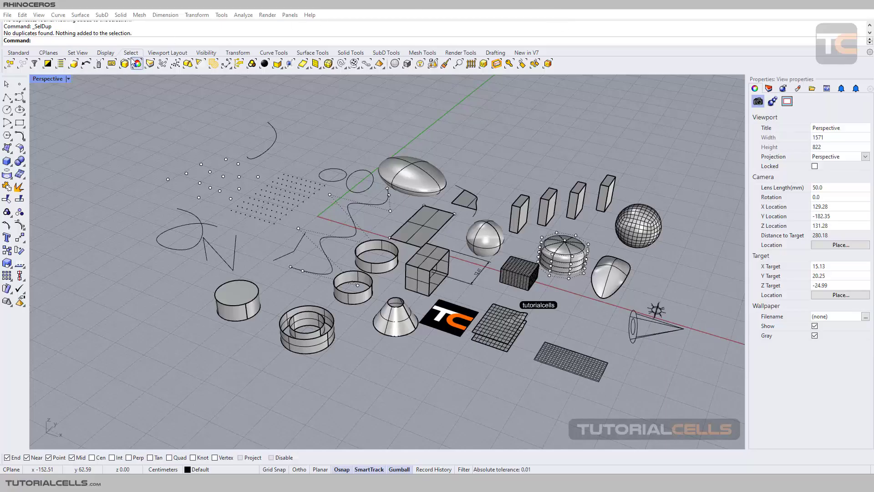
Select the last changed object with SelLast and clear the selection.
click(74, 65)
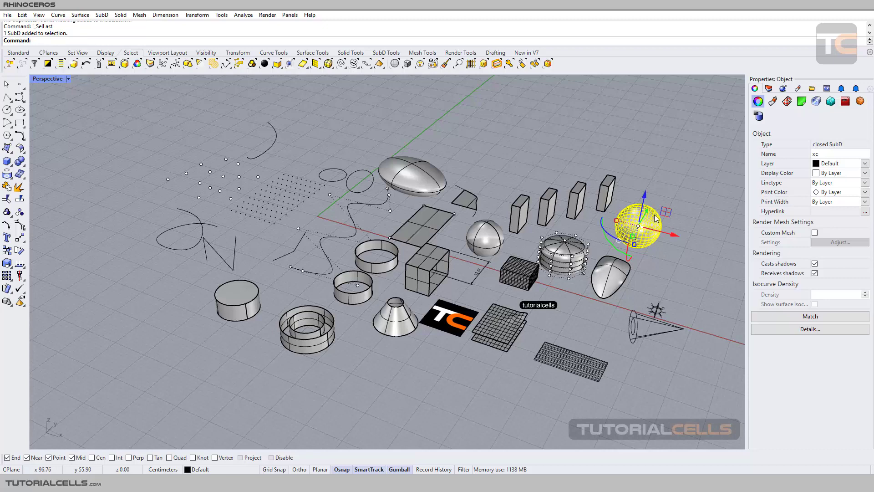
click(660, 193)
Draw a solid box beside the scattered points at the far end of the curves and select it with SelLast.
click(6, 161)
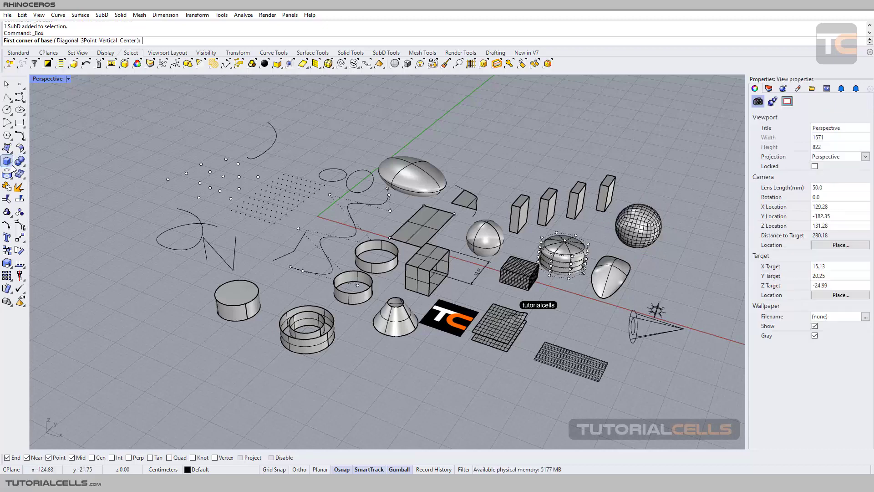
click(136, 203)
click(137, 224)
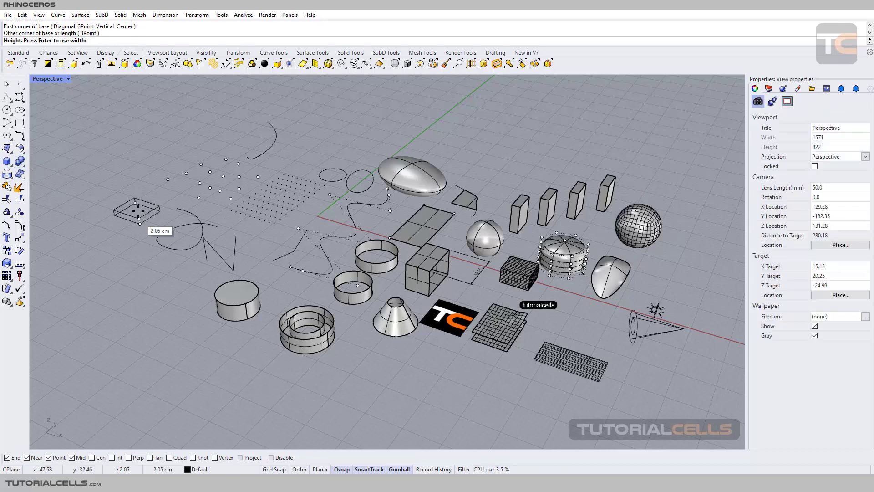
click(139, 190)
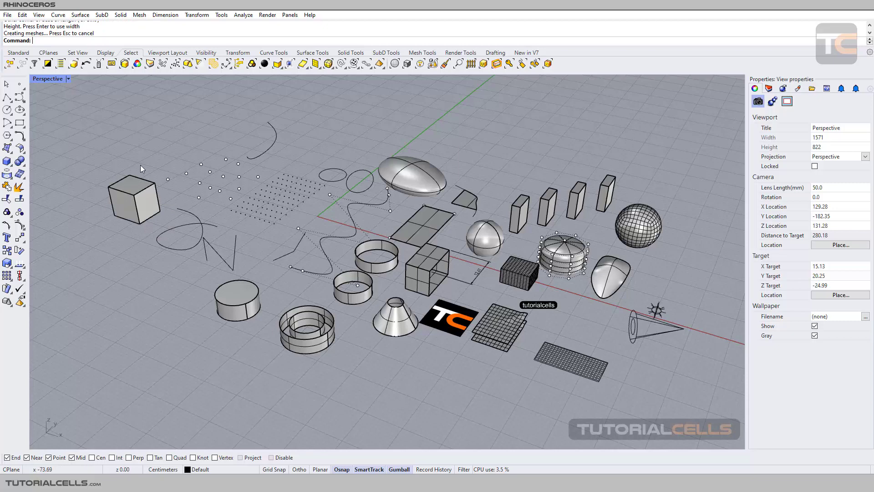
click(74, 64)
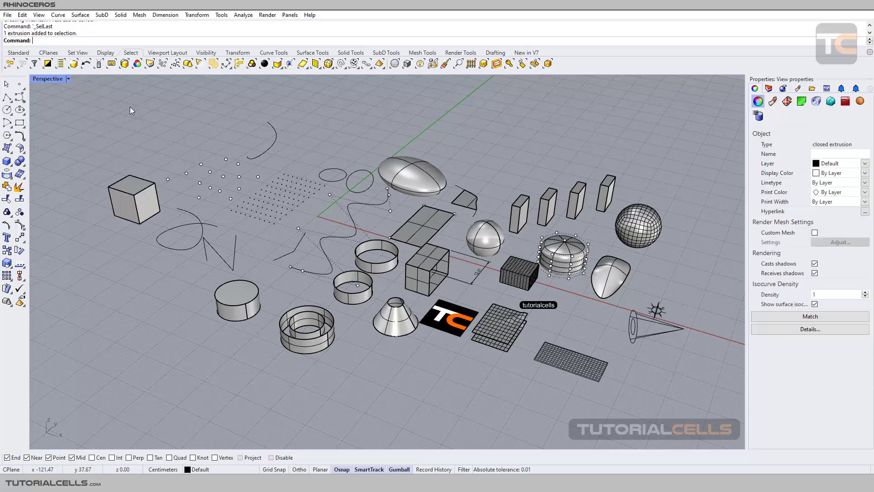
Select the new box, the ellipsoid and the smooth sphere in turn, and restore the previous selection with SelPrev.
click(141, 193)
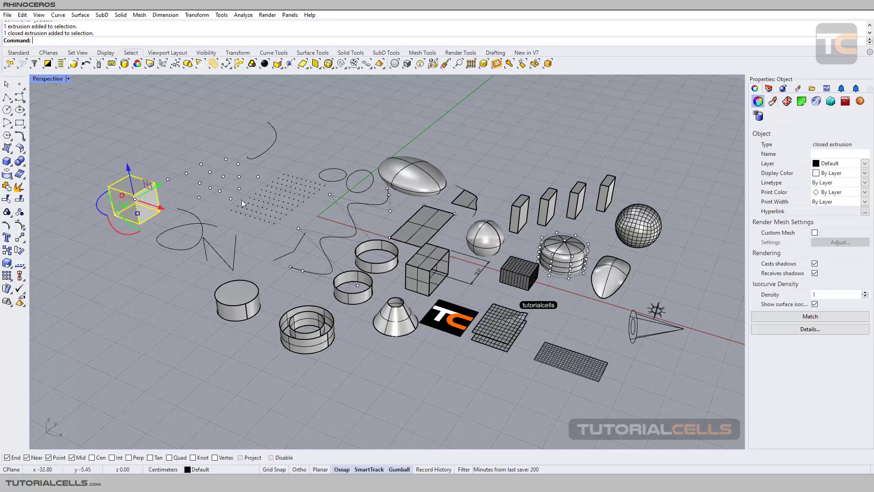
click(412, 182)
click(484, 236)
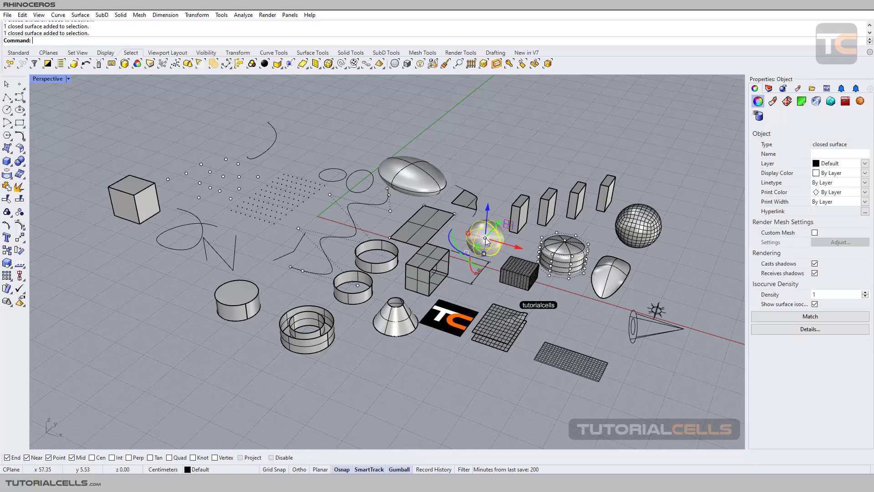
click(86, 66)
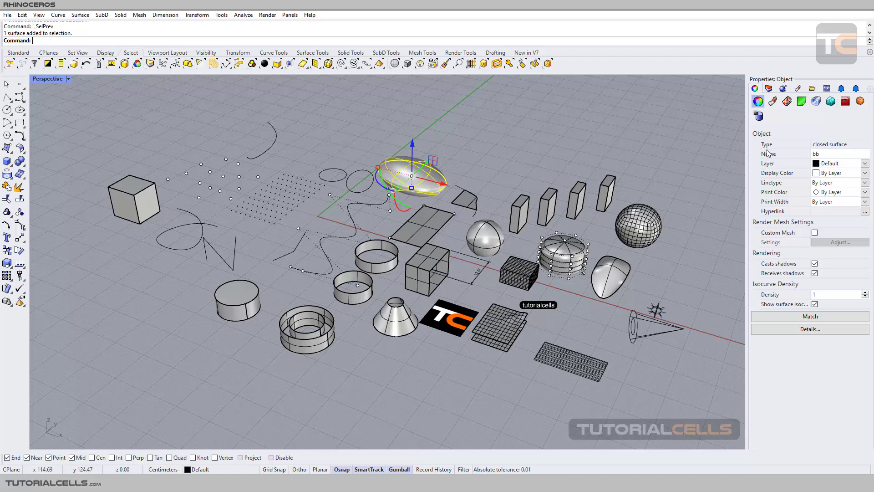
Check the meshed-looking SubD sphere's properties and rename the ellipsoid to hg.
click(631, 223)
click(425, 175)
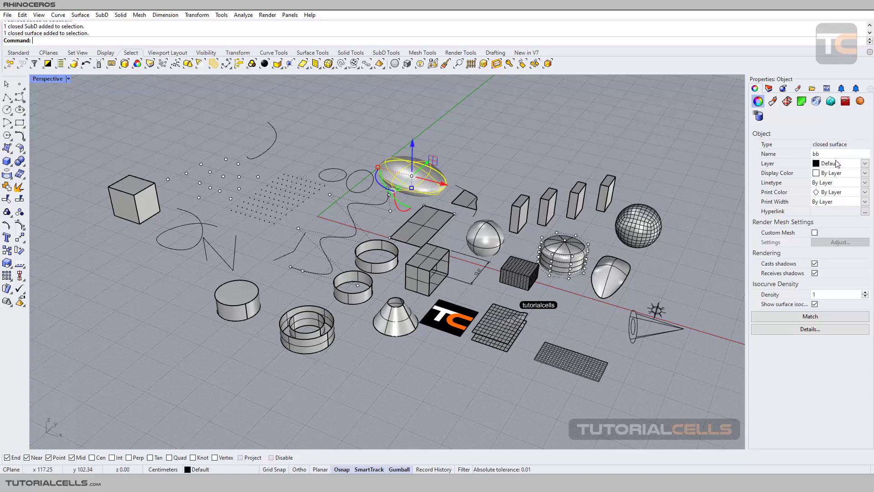
click(825, 154)
Inspect the properties of the SubD sphere, the open SubD and the point light one after another.
click(635, 215)
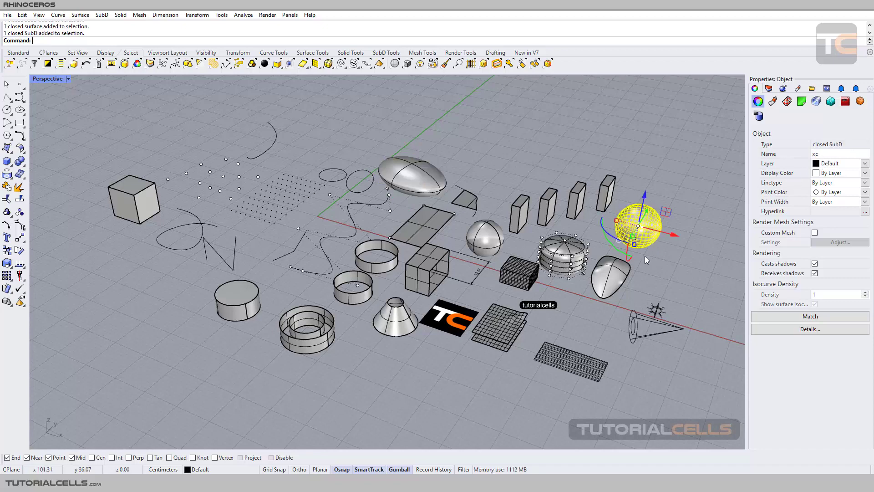
click(625, 273)
click(656, 311)
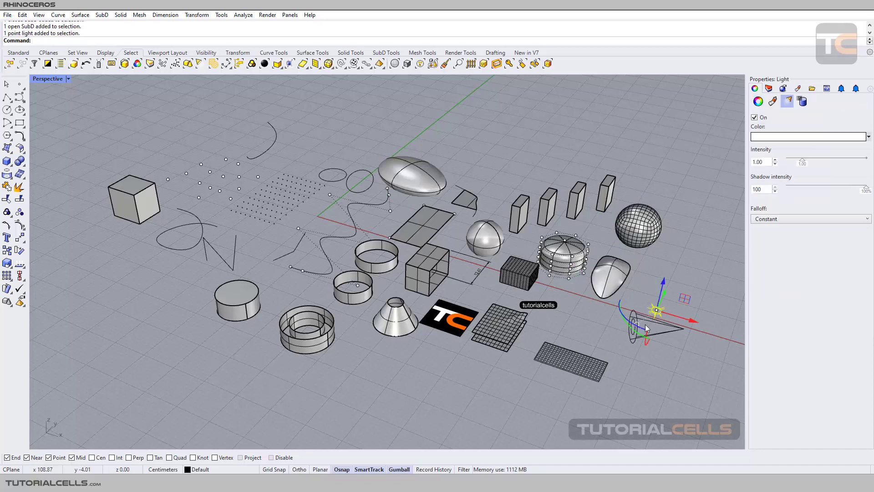
click(625, 318)
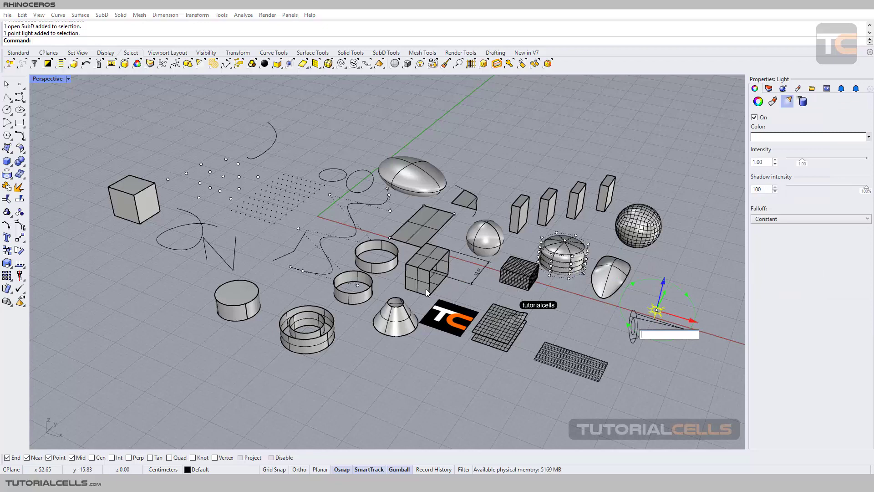
Name the truncated cone surface ss and clear the selection.
click(386, 316)
click(830, 154)
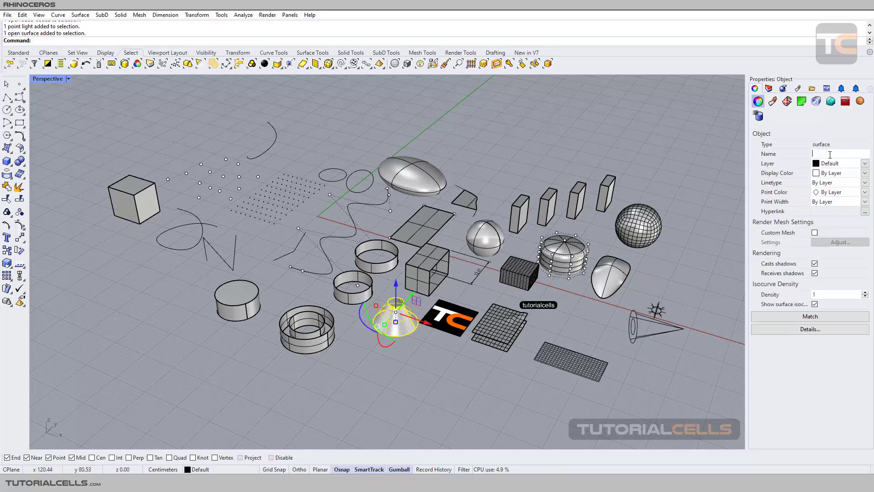
click(552, 136)
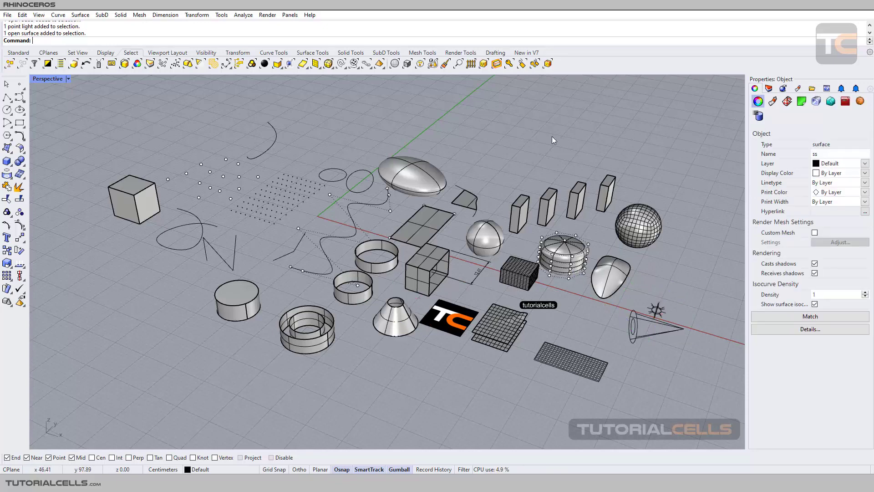
Start SelName and preview the objects named c1 and hg and all unnamed objects, keeping the dialog clear of the model.
click(99, 64)
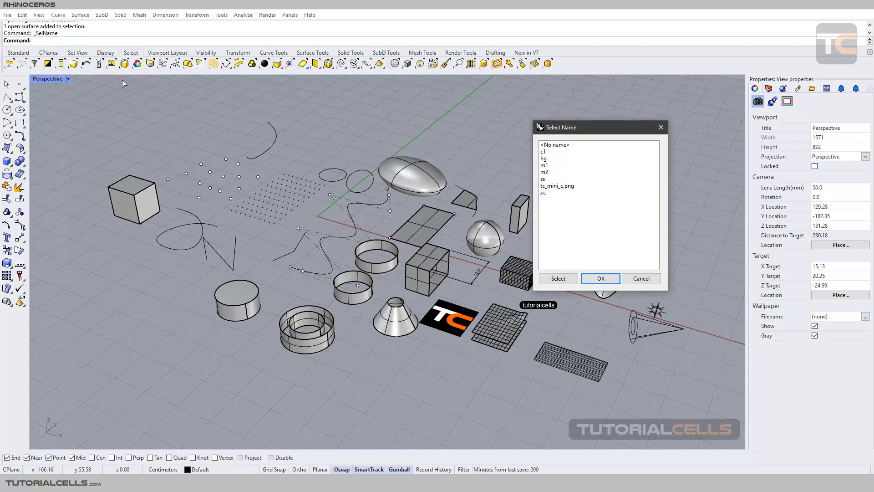
drag(599, 130, 597, 130)
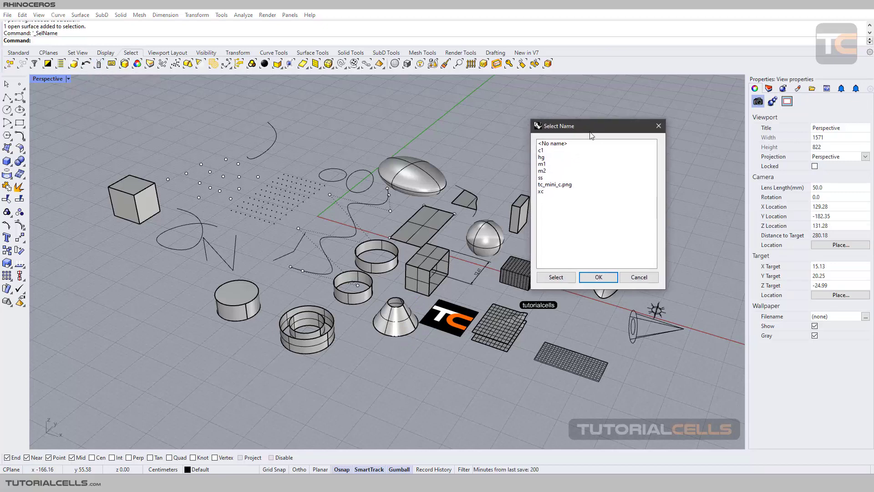
click(546, 153)
click(547, 157)
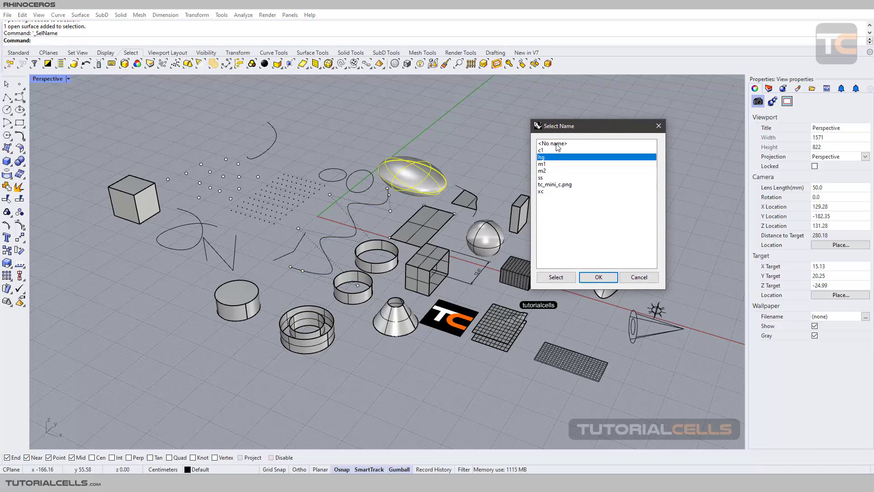
click(557, 144)
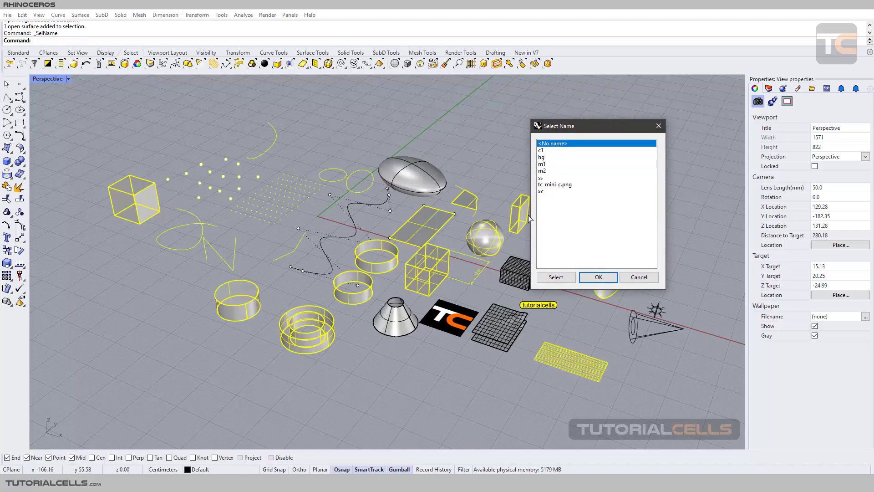
drag(562, 129, 576, 129)
Preview the named objects c1, hg, m2, ss and tc_mini_c.png, select the object named xc, and finally clear the selection.
click(556, 150)
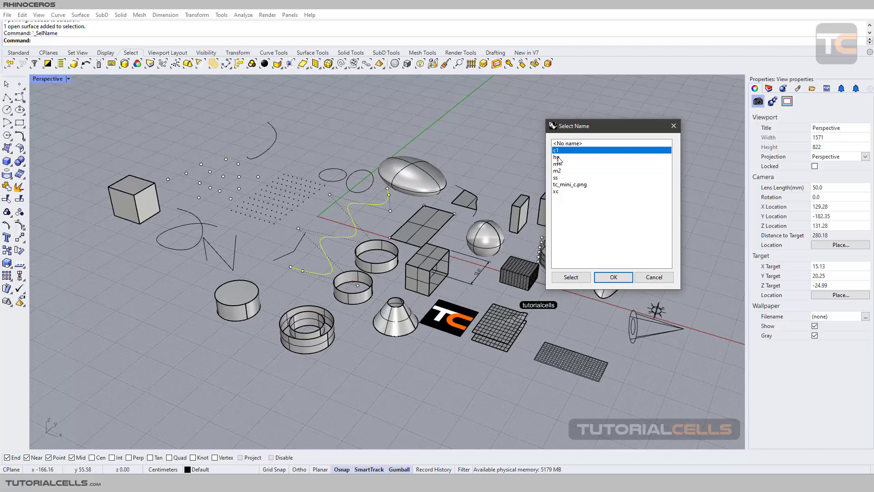
click(557, 158)
click(558, 170)
click(558, 178)
click(559, 185)
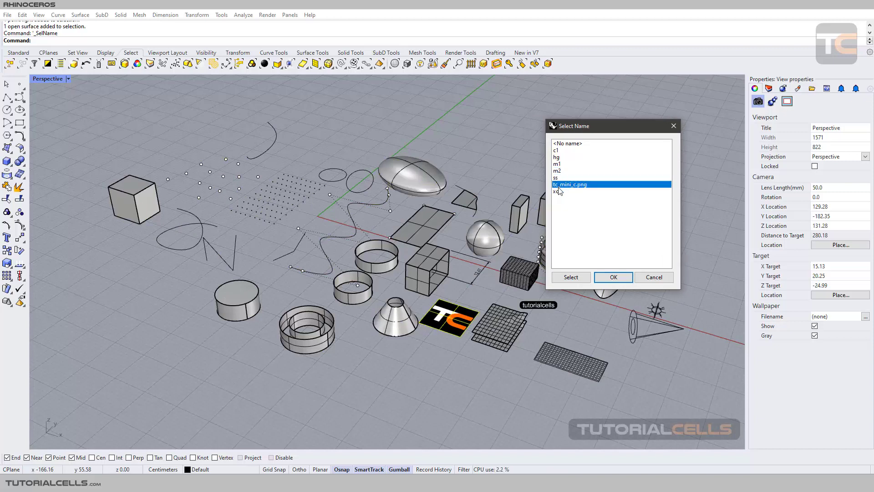
click(557, 191)
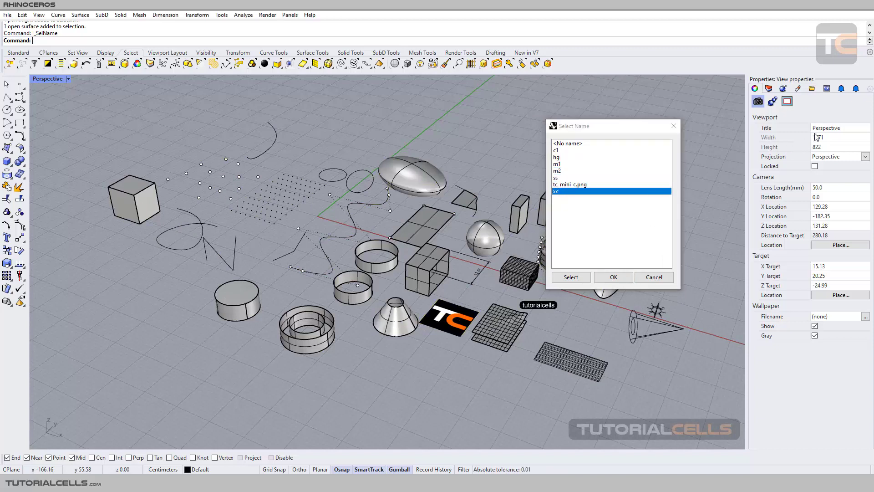
click(606, 275)
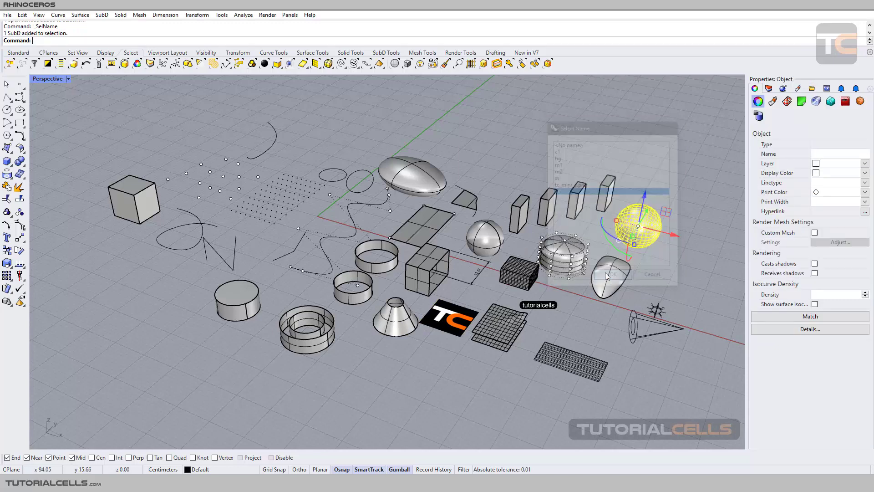
click(511, 315)
click(113, 75)
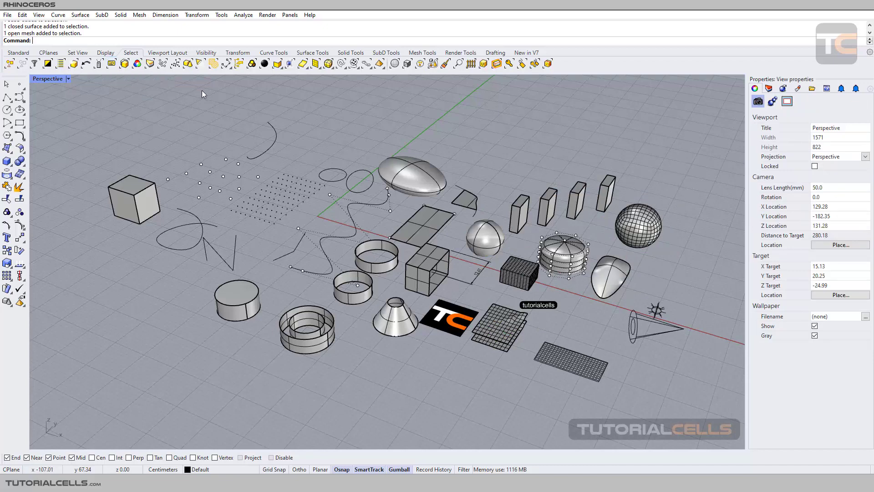
Copy the ellipsoid's object ID from its detailed description and deselect the ellipsoid.
click(392, 176)
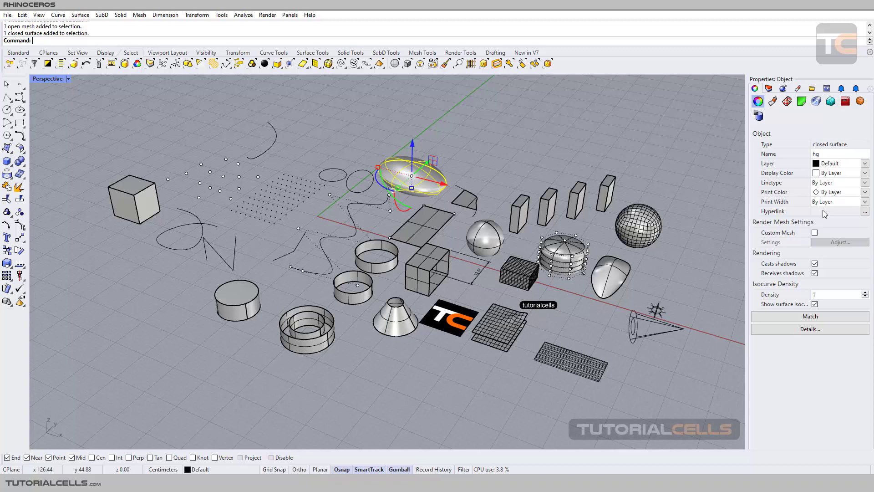
click(798, 335)
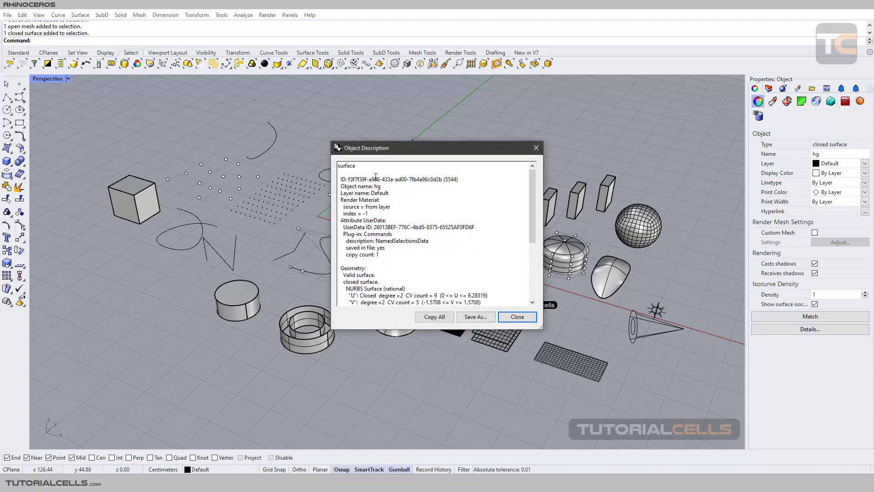
drag(348, 179, 443, 179)
key(ctrl+c)
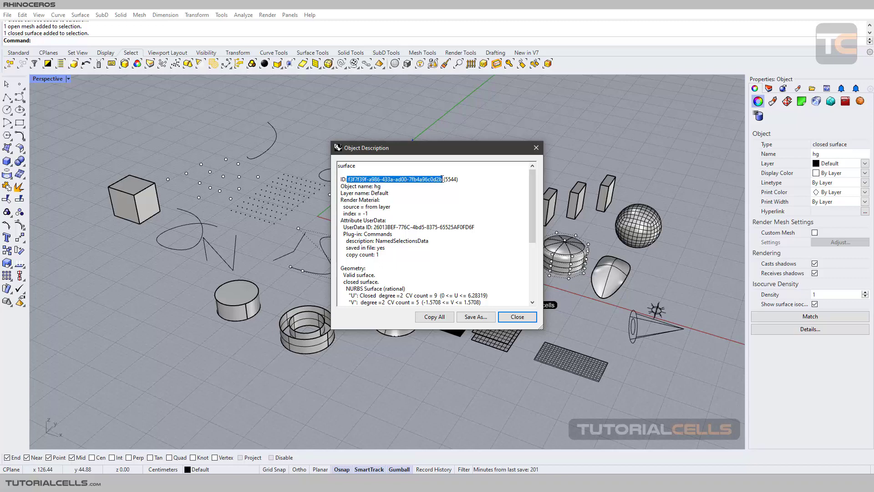
click(517, 316)
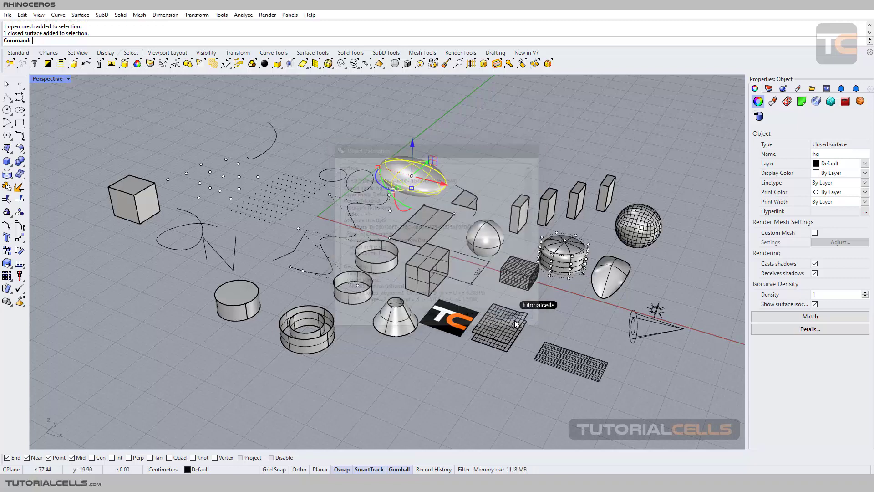
click(366, 144)
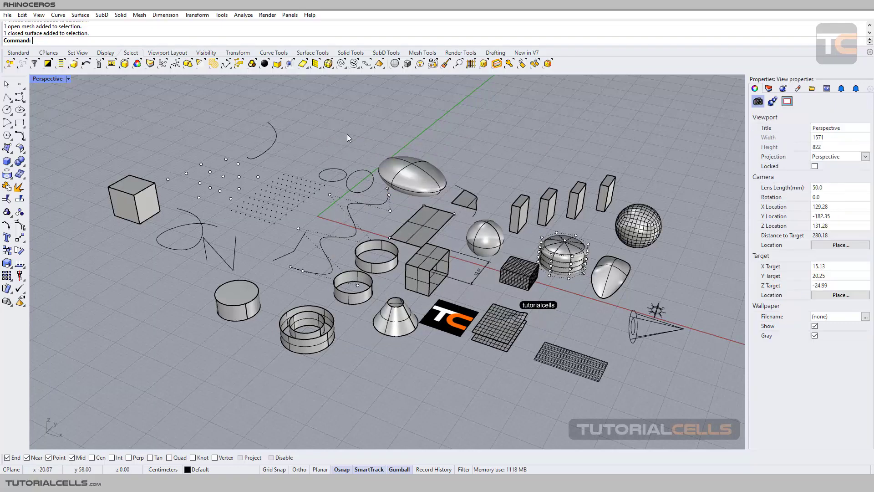
Select the ellipsoid with SelID using the copied object ID, and clear the selection.
click(112, 64)
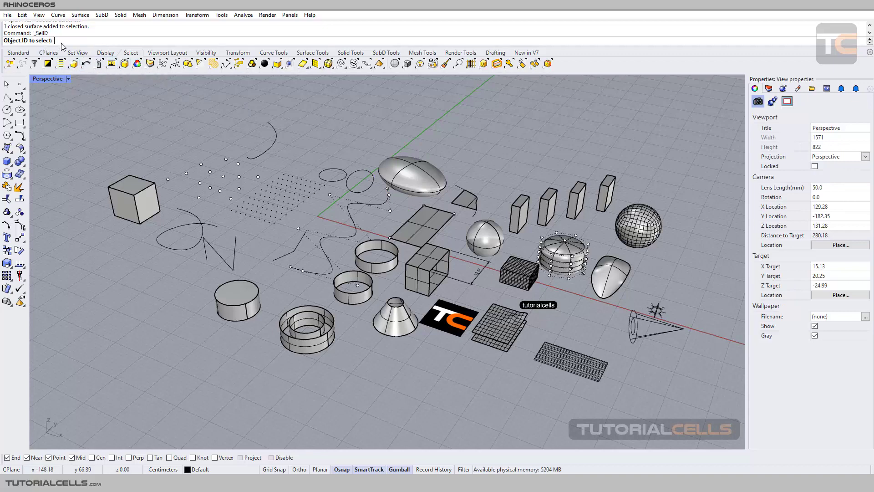
key(ctrl+v)
key(Return)
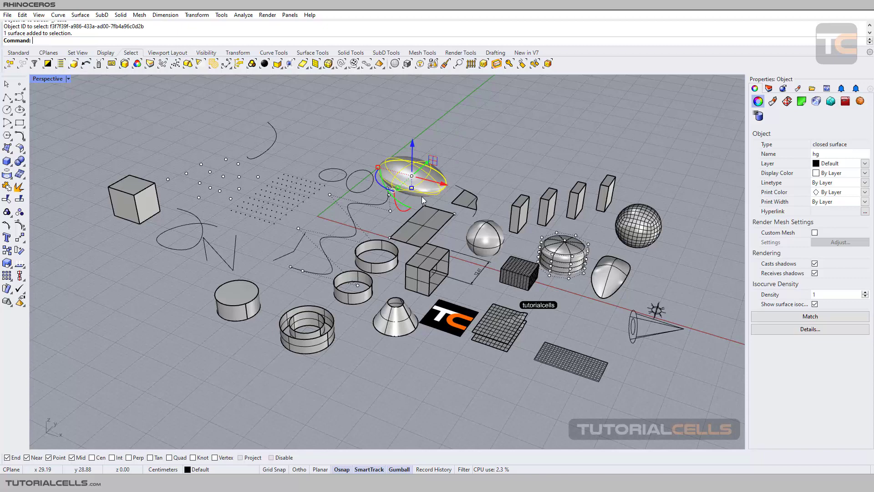
click(378, 136)
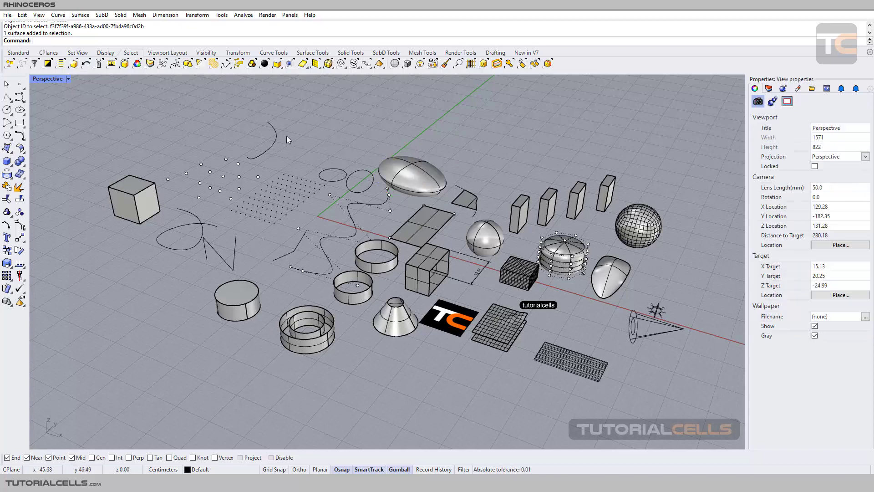